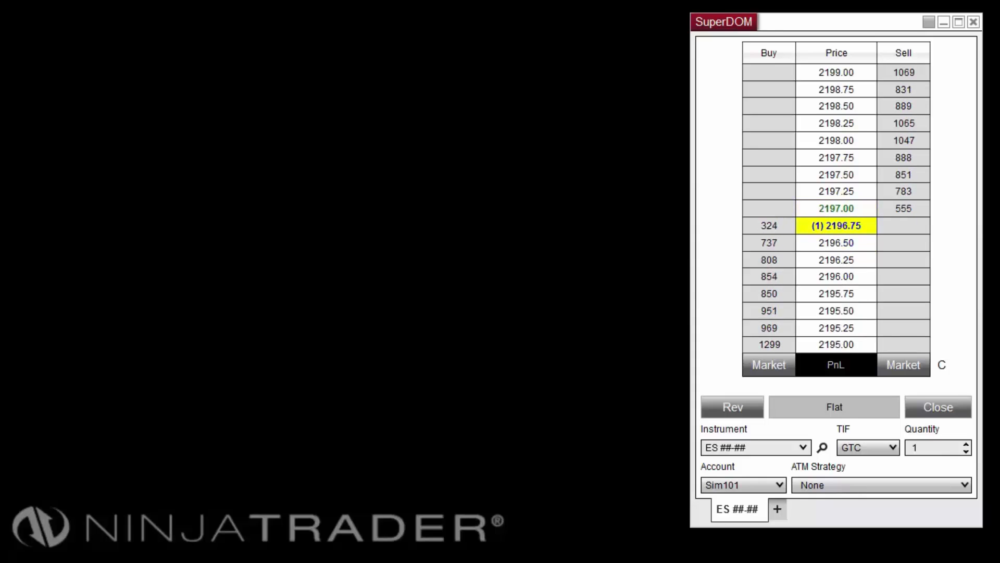
Choose a Custom ATM strategy in Ticks with Target 1 stop loss 4 and profit target 8.
{"action": "left_click", "coordinate": [951, 486]}
{"action": "left_click", "coordinate": [859, 507]}
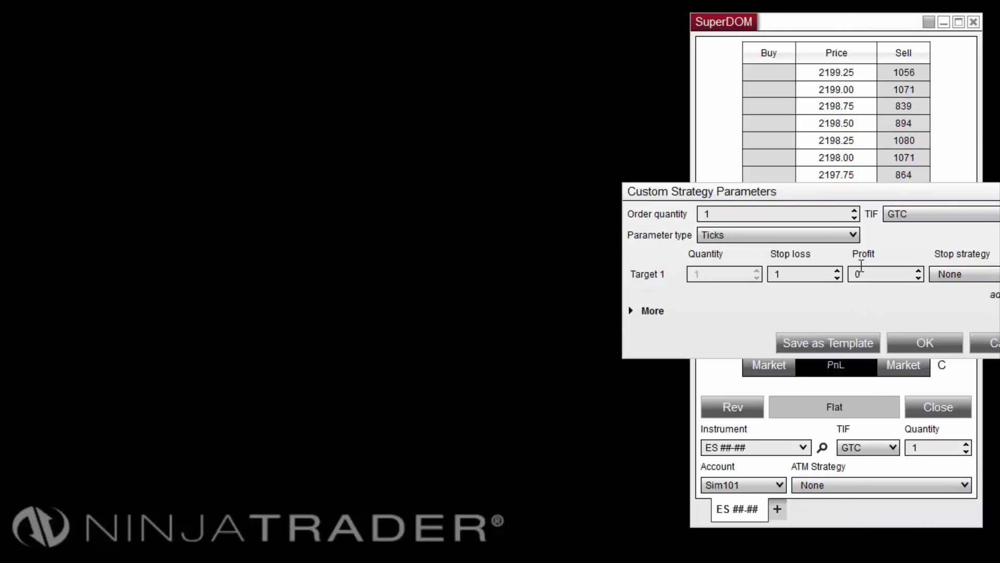
{"action": "left_click_drag", "start_coordinate": [868, 199], "coordinate": [274, 32]}
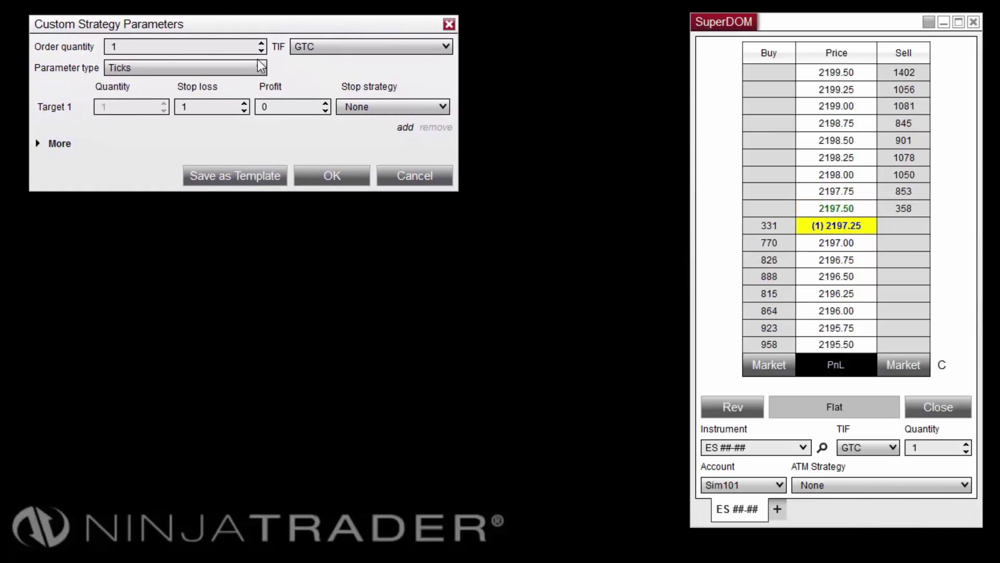
{"action": "left_click", "coordinate": [224, 46]}
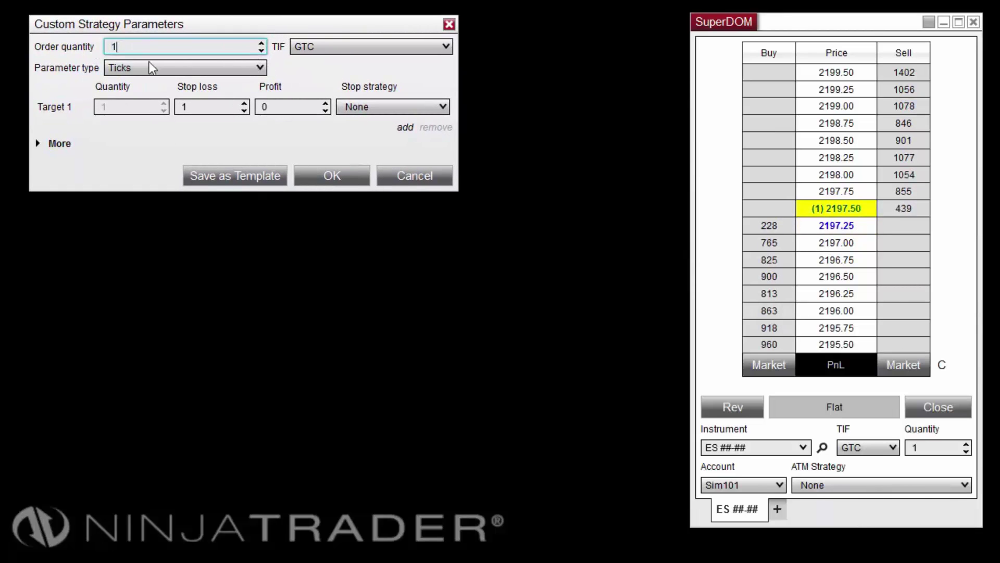
{"action": "left_click", "coordinate": [256, 65]}
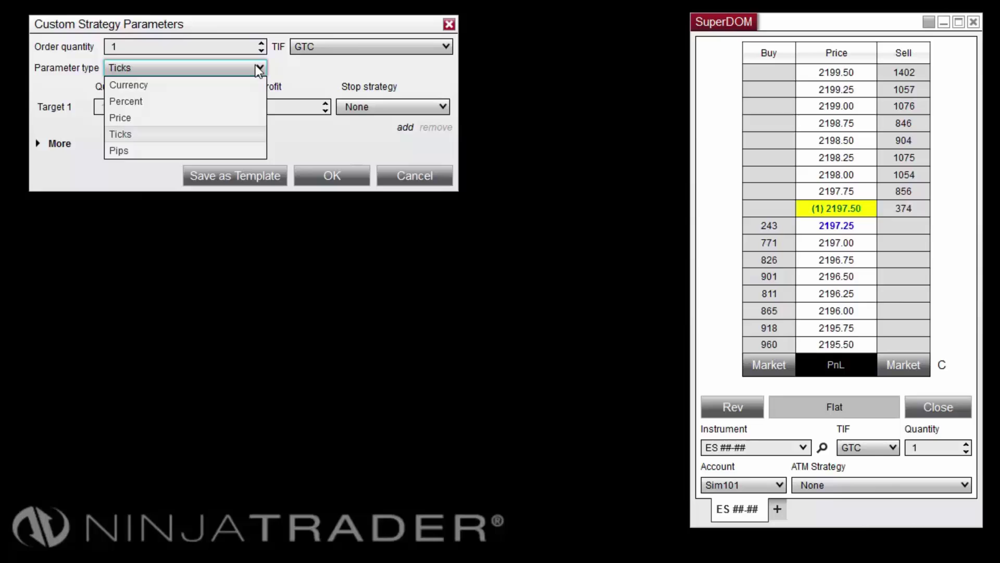
{"action": "left_click", "coordinate": [185, 133]}
{"action": "left_click", "coordinate": [208, 107]}
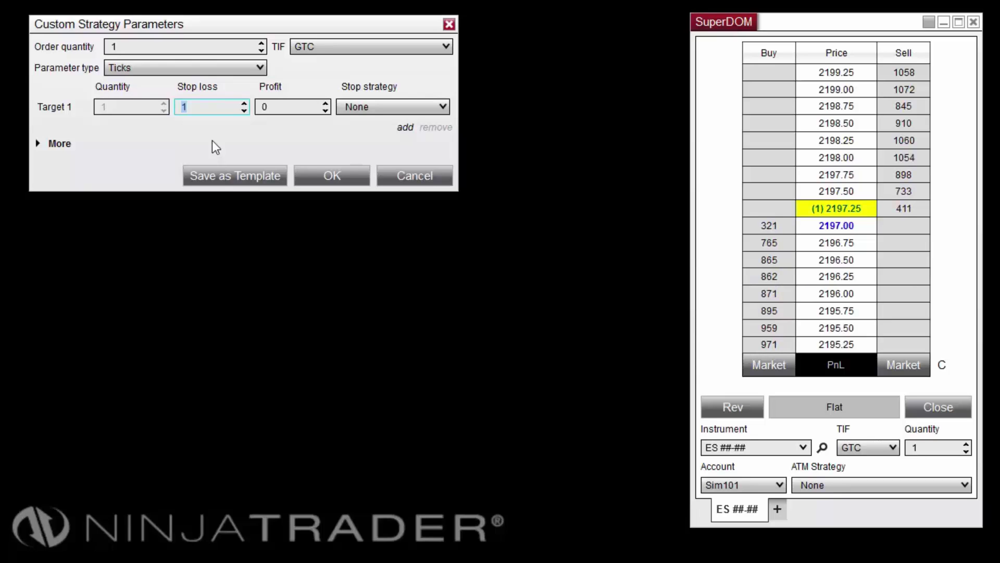
{"action": "type", "text": "4"}
{"action": "key", "text": "Tab"}
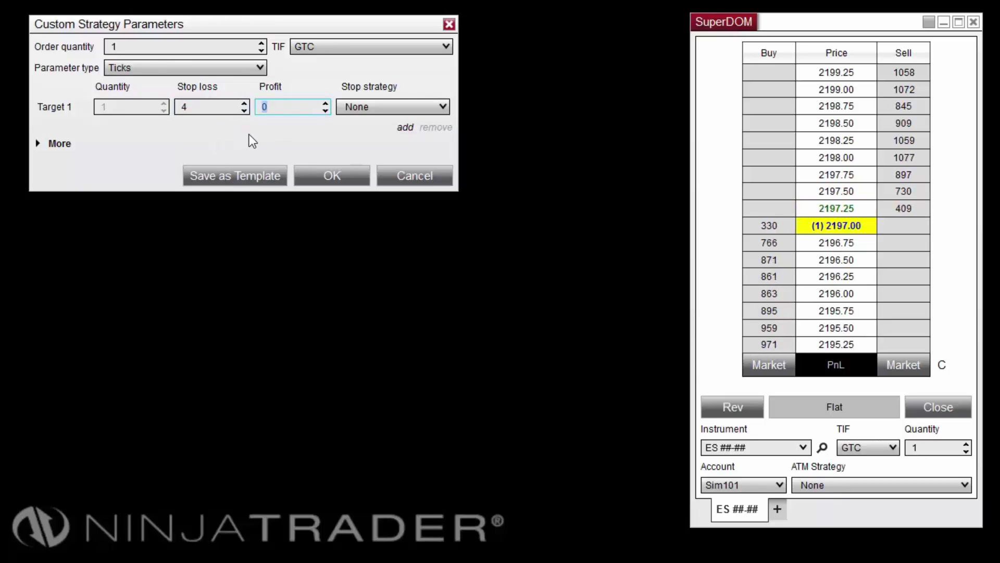
{"action": "type", "text": "8"}
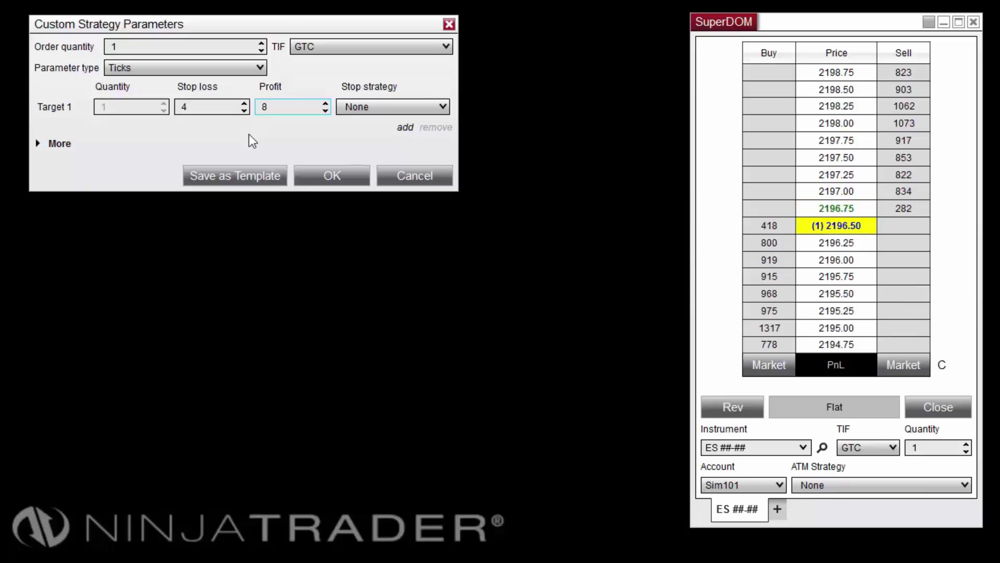
Save the strategy as template '8 Tick 1 Target' and apply it to the SuperDOM.
{"action": "left_click", "coordinate": [243, 173]}
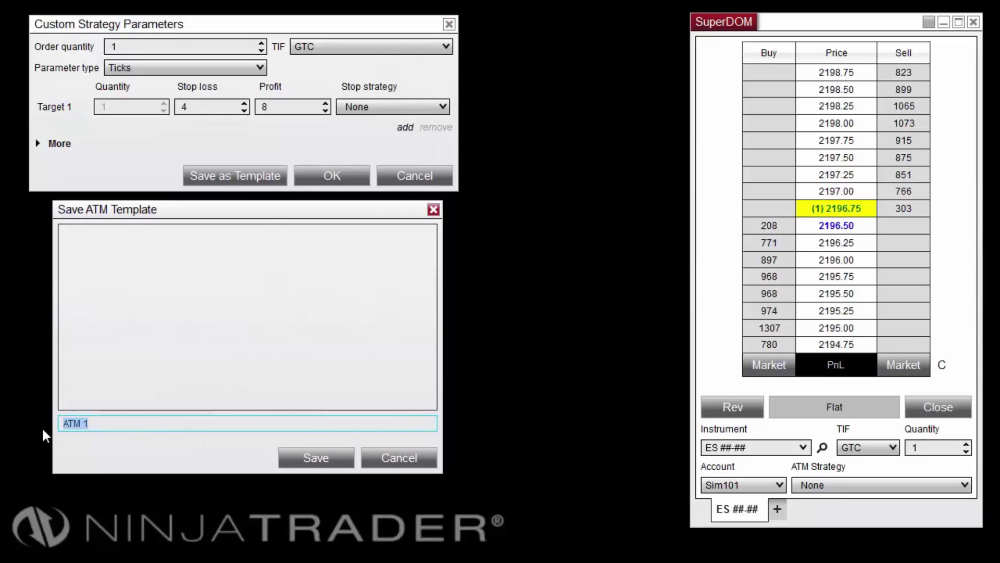
{"action": "type", "text": "8 Tick "}
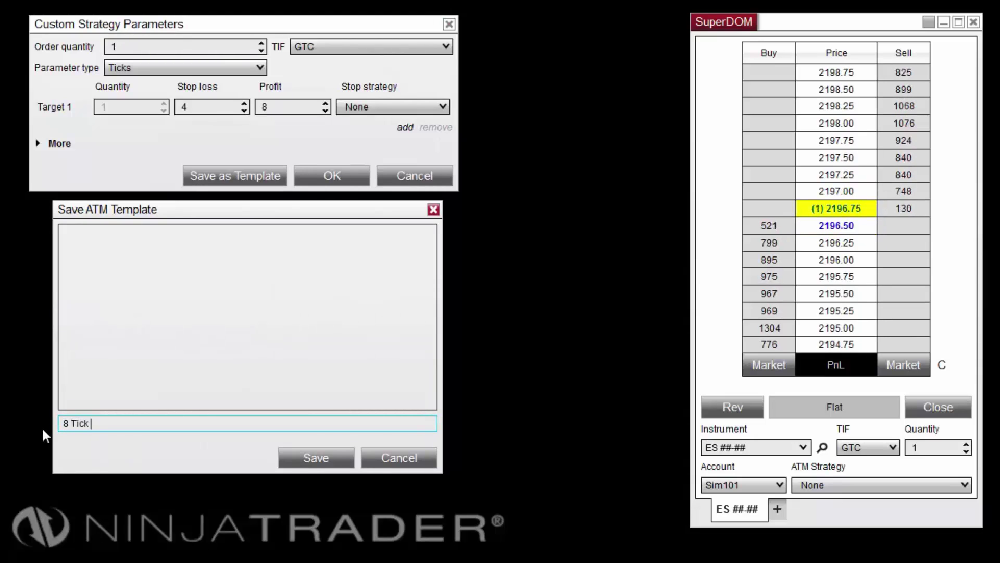
{"action": "type", "text": "1 Target"}
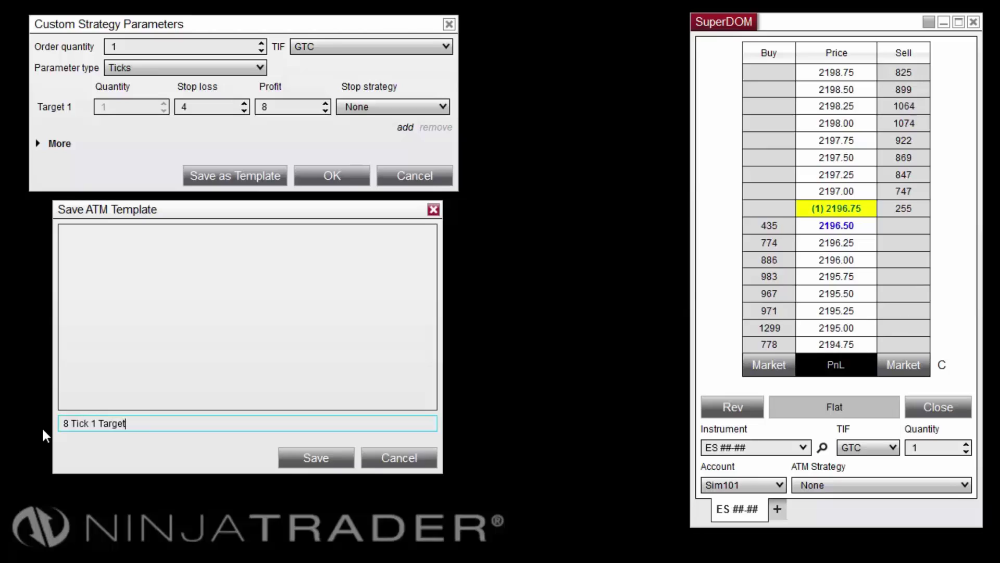
{"action": "left_click", "coordinate": [314, 457]}
{"action": "left_click", "coordinate": [339, 183]}
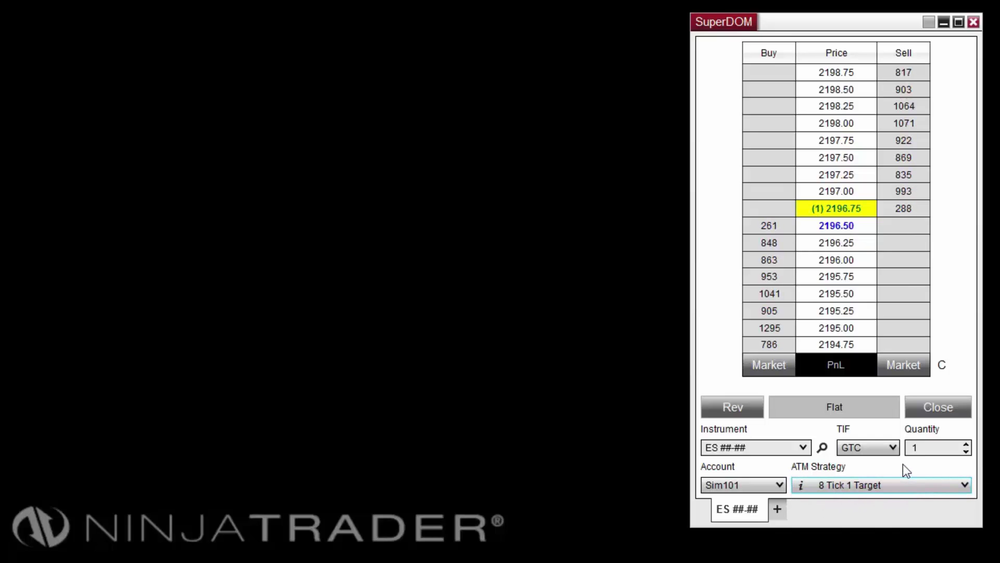
Buy 1 ES contract at market, confirm it, then close the position to flat.
{"action": "left_click", "coordinate": [783, 370]}
{"action": "left_click", "coordinate": [793, 302]}
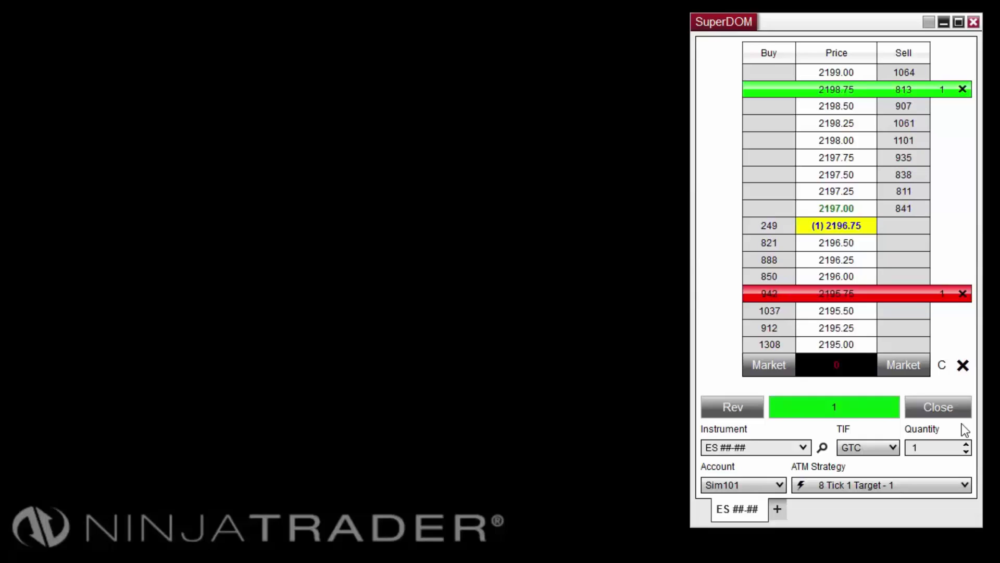
{"action": "left_click", "coordinate": [960, 420]}
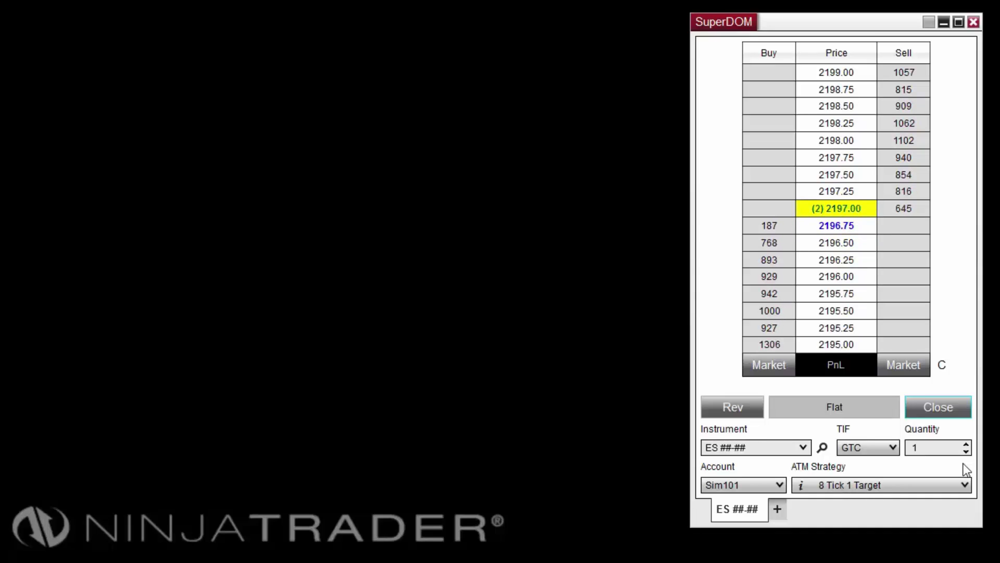
Open the 8 Tick 1 Target ATM strategy parameters for editing.
{"action": "left_click", "coordinate": [965, 485]}
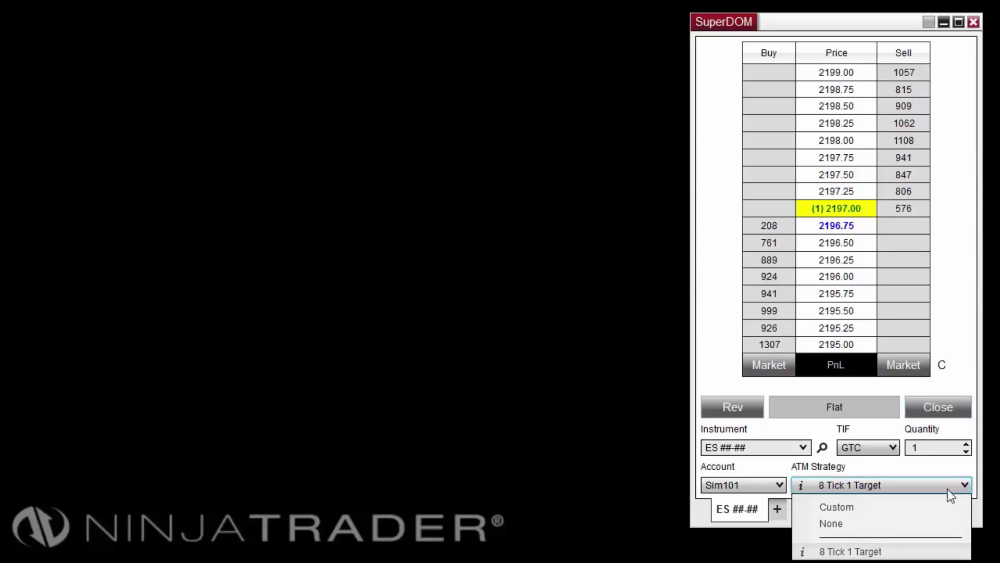
{"action": "left_click", "coordinate": [868, 550]}
{"action": "mouse_move", "coordinate": [871, 489]}
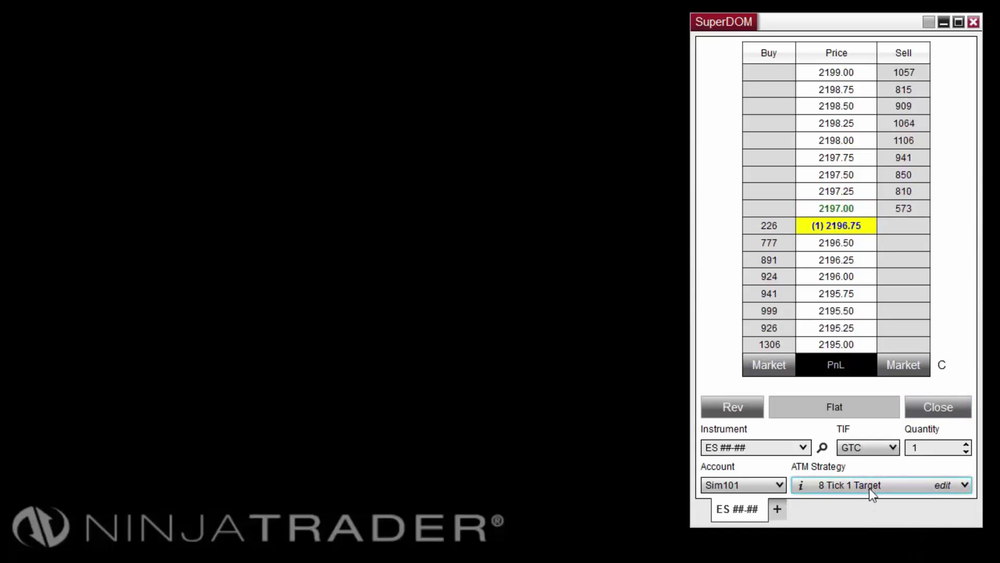
{"action": "left_click", "coordinate": [943, 485]}
{"action": "left_click_drag", "start_coordinate": [859, 192], "coordinate": [326, 54]}
Change the order quantity to 2 and the stop loss to 5 ticks.
{"action": "double_click", "coordinate": [172, 75]}
{"action": "key", "text": "BackSpace"}
{"action": "type", "text": "2"}
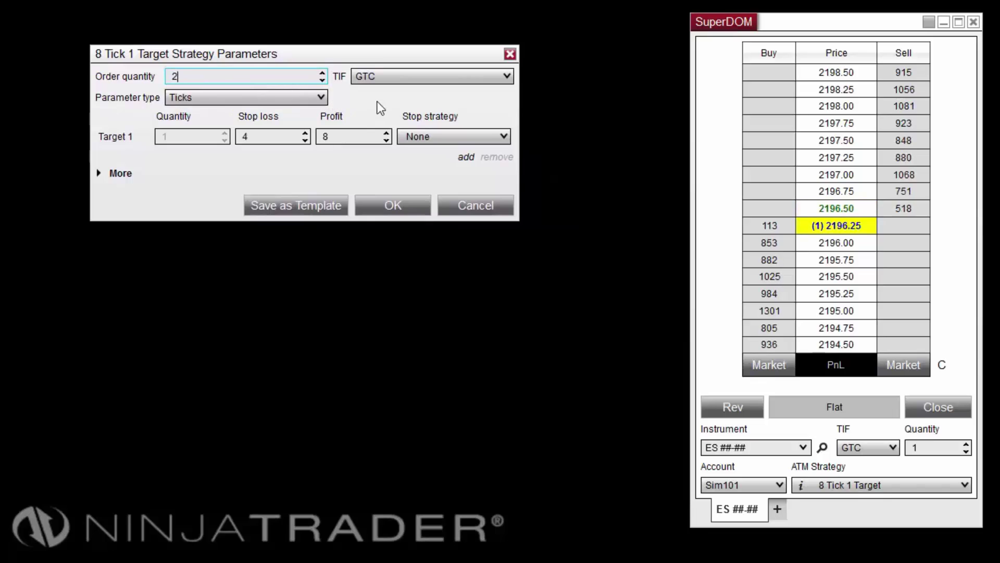
{"action": "left_click", "coordinate": [276, 137]}
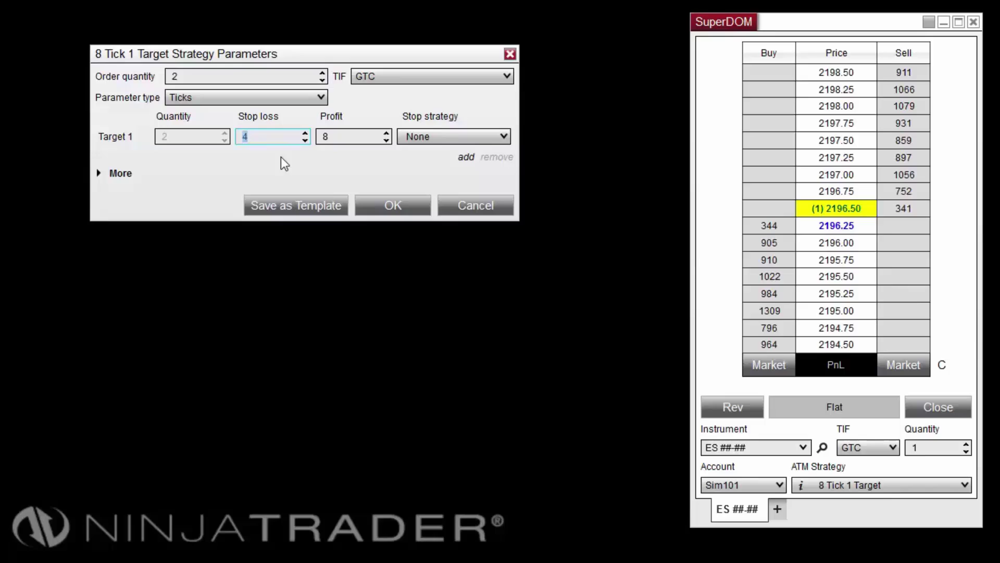
{"action": "type", "text": "5"}
{"action": "left_click", "coordinate": [347, 138]}
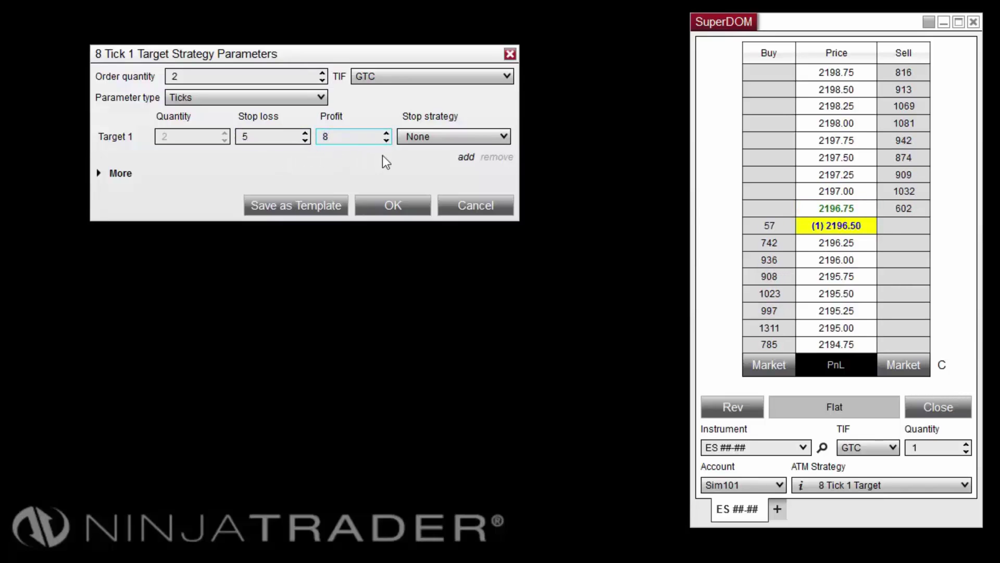
Add Target 2; set both quantities to 1, Target 2 stop loss 5 and profit 12.
{"action": "left_click", "coordinate": [465, 157]}
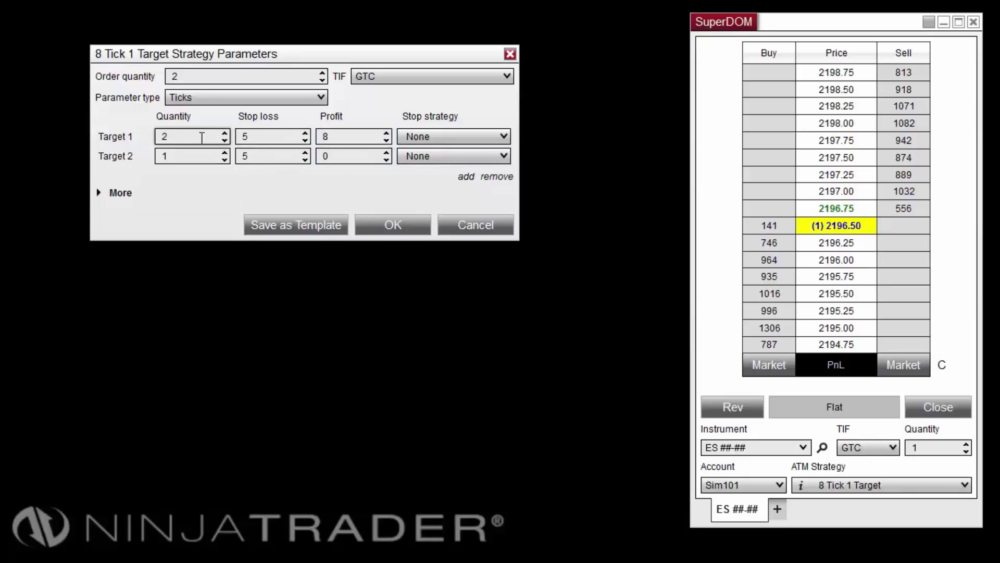
{"action": "left_click", "coordinate": [158, 138]}
{"action": "type", "text": "1"}
{"action": "left_click", "coordinate": [162, 157]}
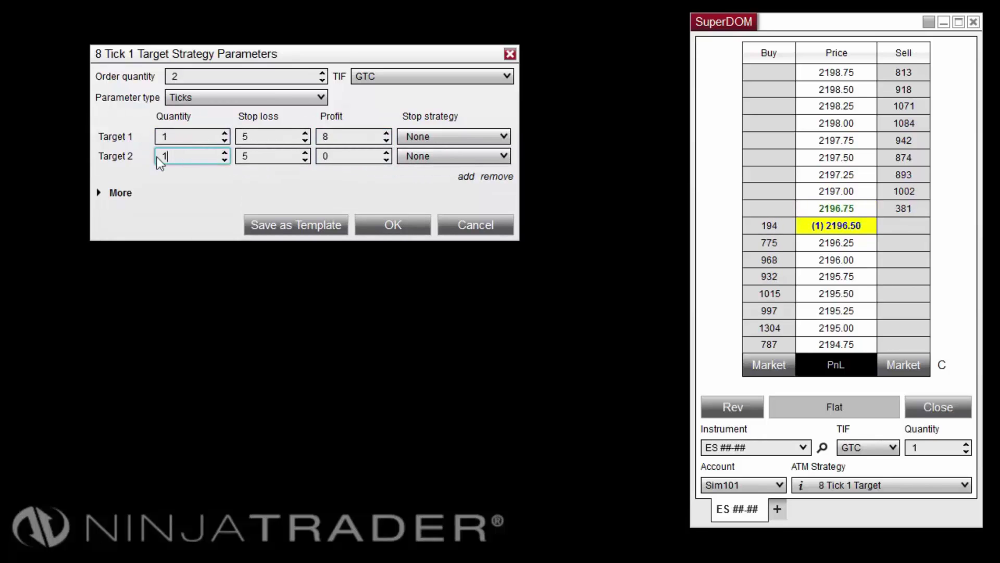
{"action": "type", "text": "1"}
{"action": "left_click", "coordinate": [249, 162]}
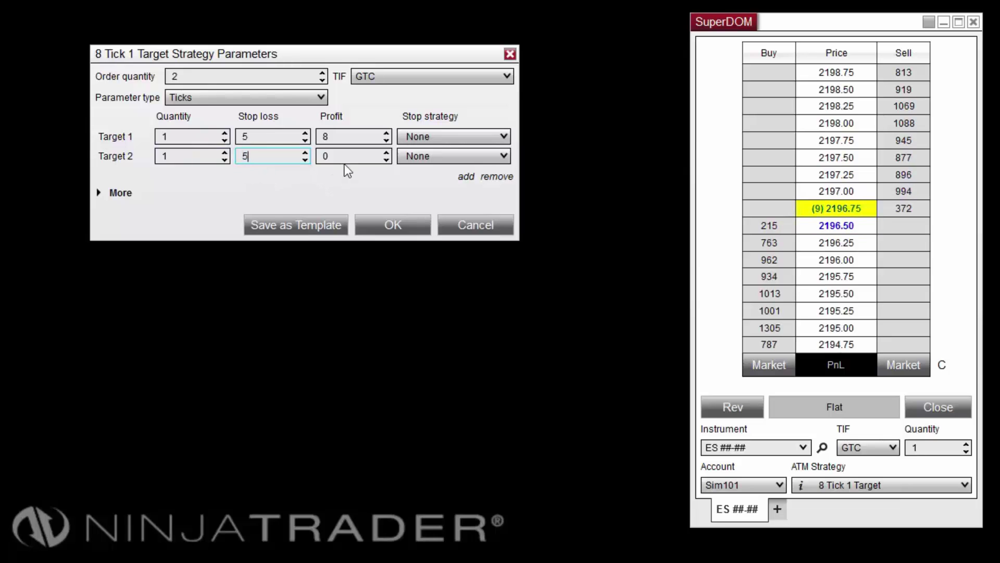
{"action": "left_click", "coordinate": [326, 157]}
{"action": "type", "text": "12"}
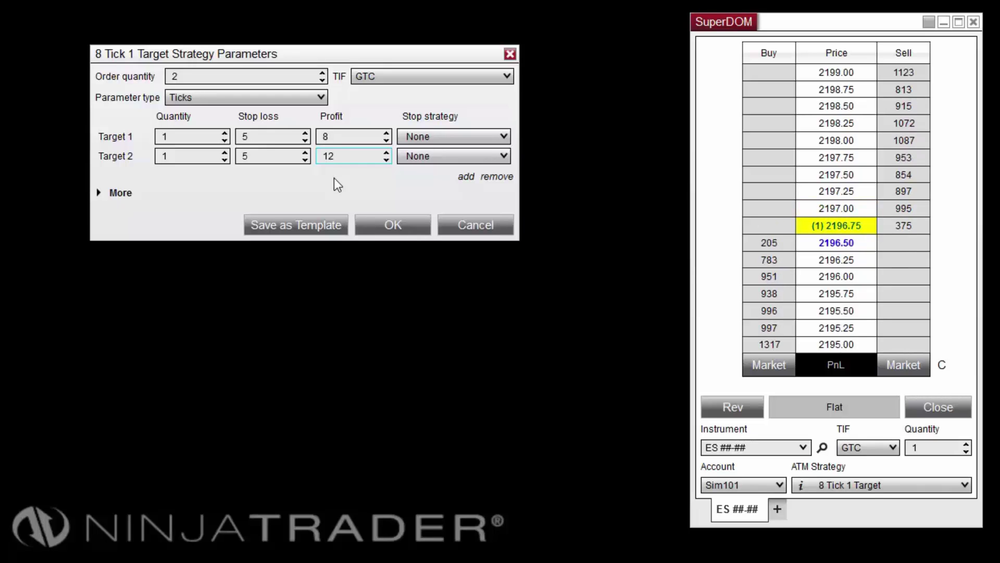
Create a Custom stop strategy for Target 1 with Auto Breakeven profit trigger 6 ticks.
{"action": "left_click", "coordinate": [501, 135]}
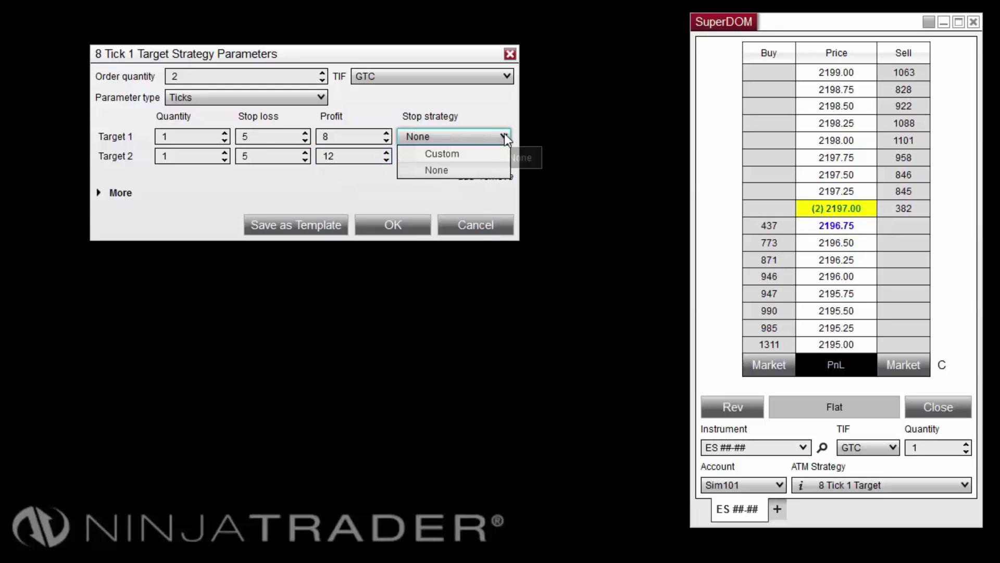
{"action": "left_click", "coordinate": [457, 151]}
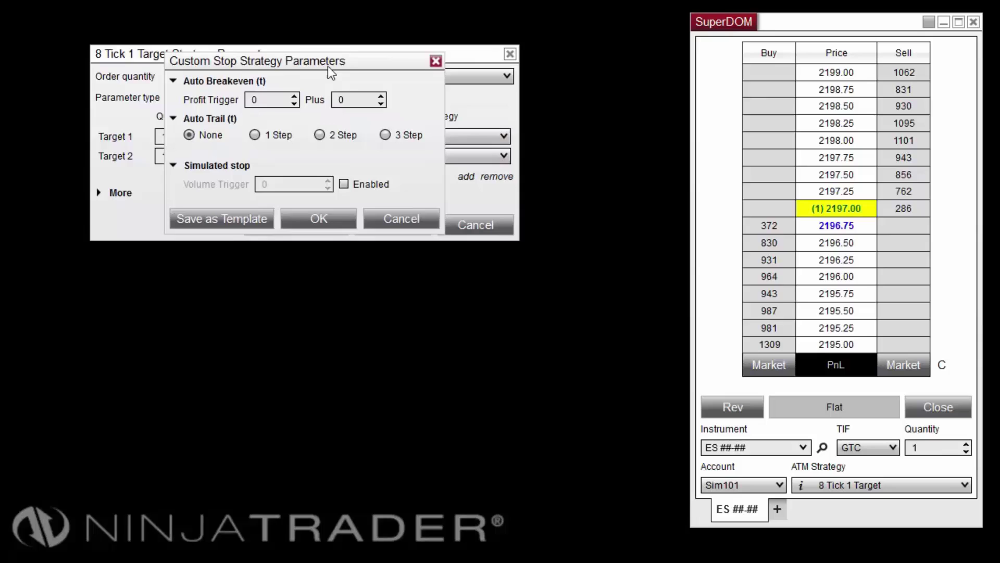
{"action": "left_click_drag", "start_coordinate": [327, 66], "coordinate": [252, 265]}
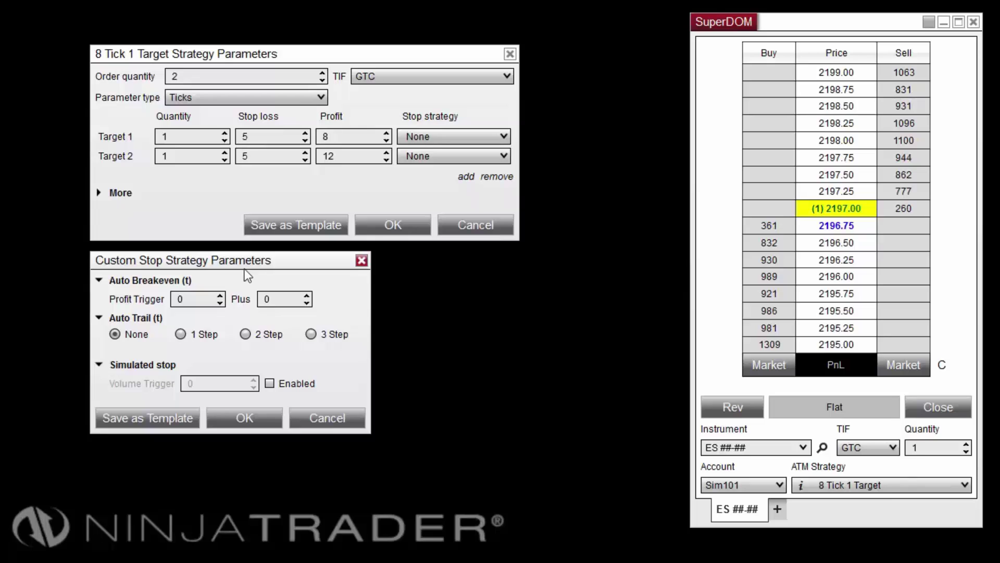
{"action": "left_click", "coordinate": [180, 298]}
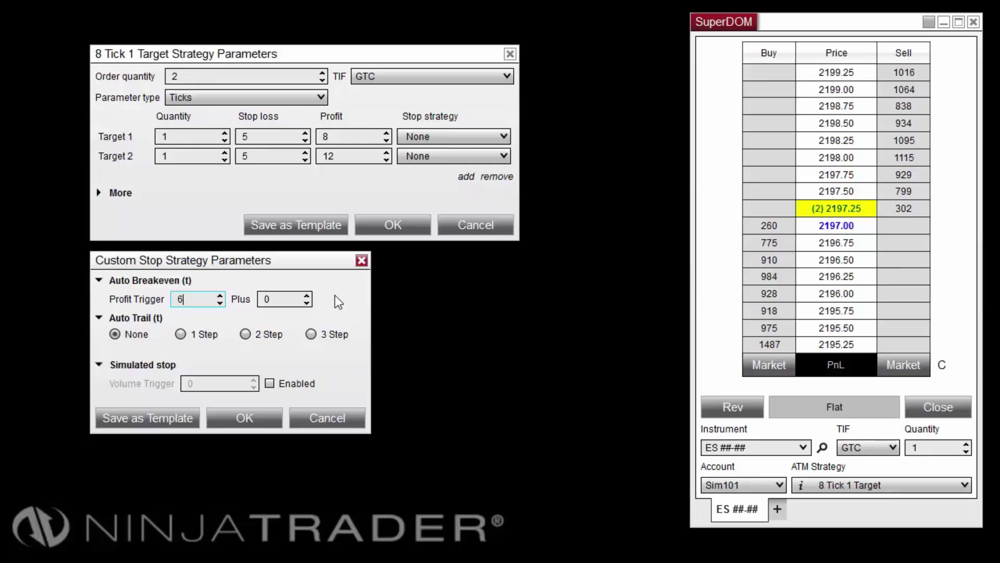
Enable a 1-step Auto Trail with stop loss 4, profit trigger 8 and frequency 1.
{"action": "left_click", "coordinate": [187, 333]}
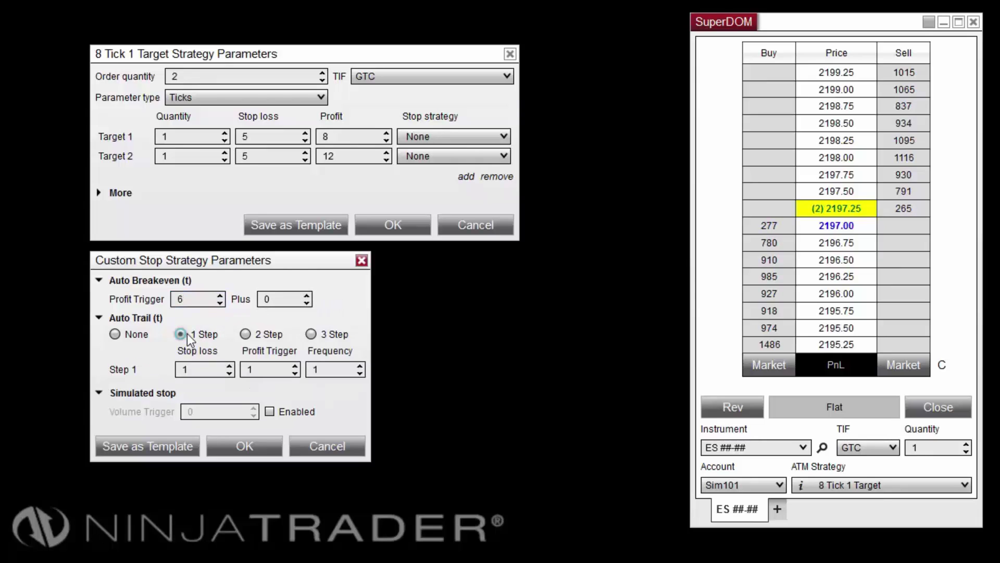
{"action": "left_click", "coordinate": [187, 369]}
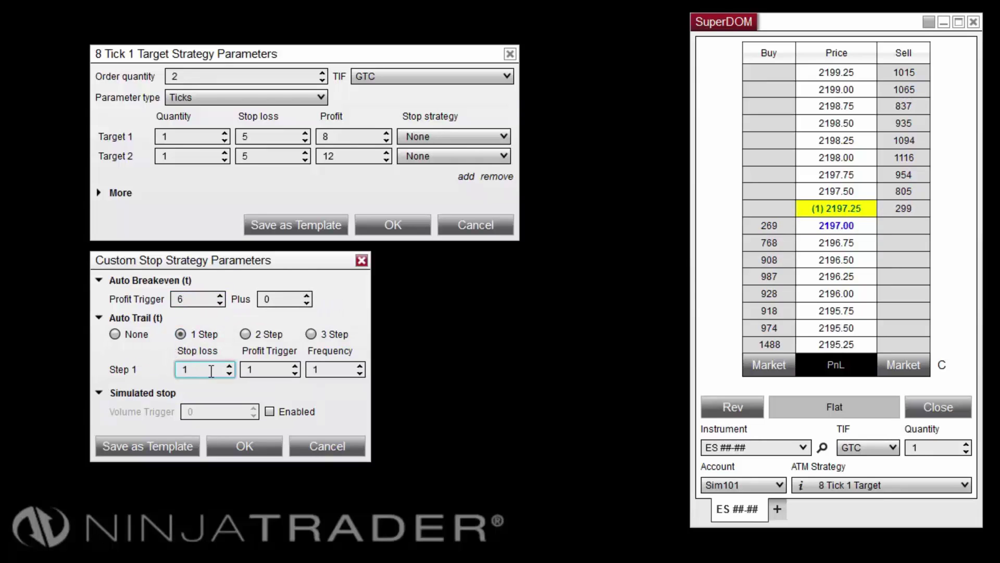
{"action": "type", "text": "4"}
{"action": "left_click", "coordinate": [275, 371]}
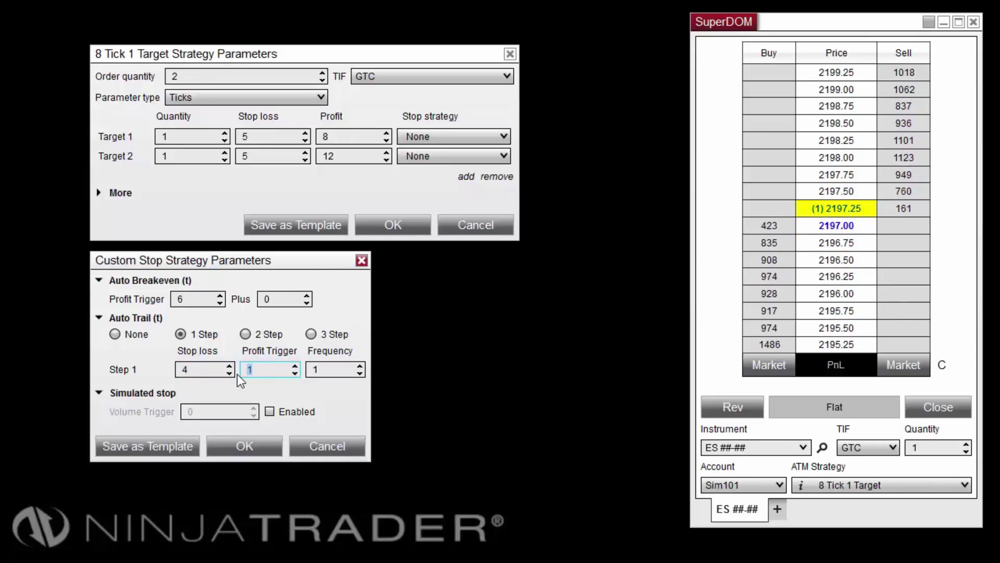
{"action": "type", "text": "8"}
{"action": "left_click", "coordinate": [324, 370]}
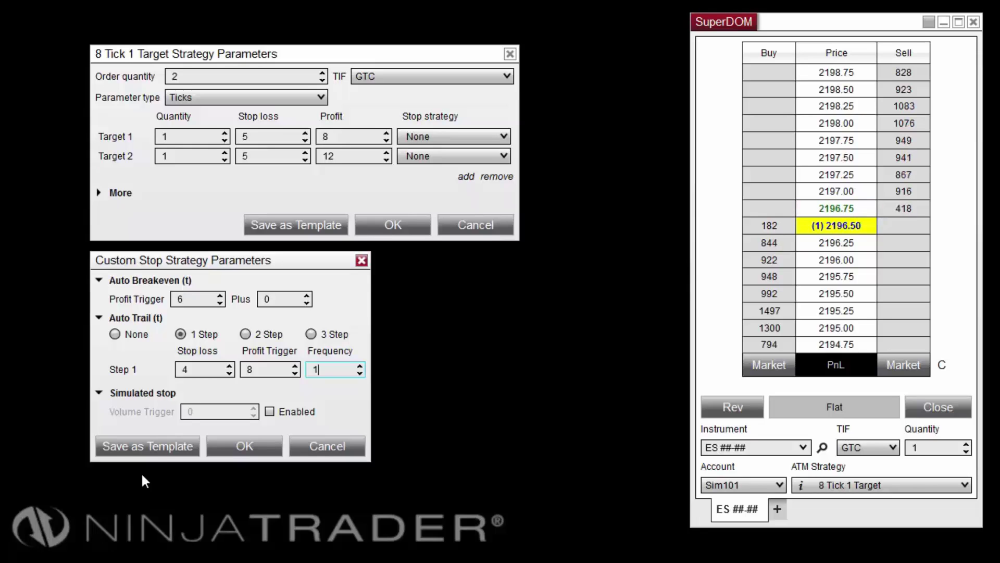
Save the custom stop as 'Stop Strategy 1' and assign it to both Target 1 and Target 2.
{"action": "left_click", "coordinate": [155, 452]}
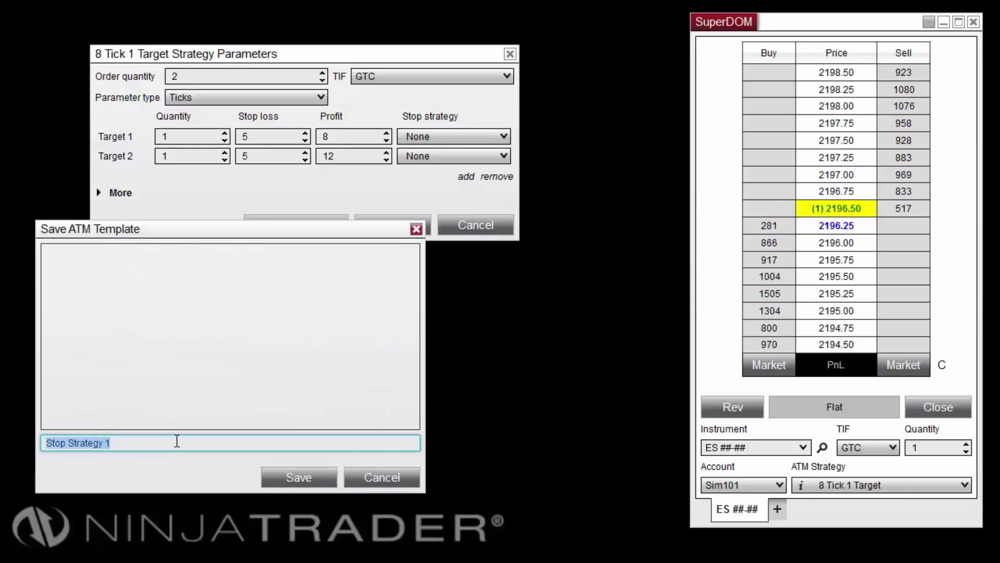
{"action": "left_click", "coordinate": [180, 441]}
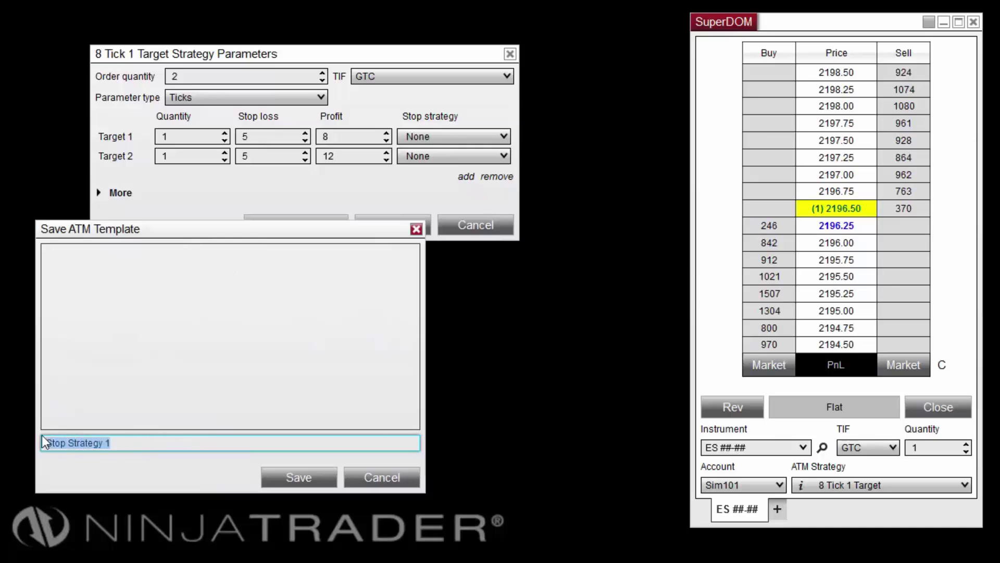
{"action": "left_click", "coordinate": [287, 475]}
{"action": "left_click", "coordinate": [265, 448]}
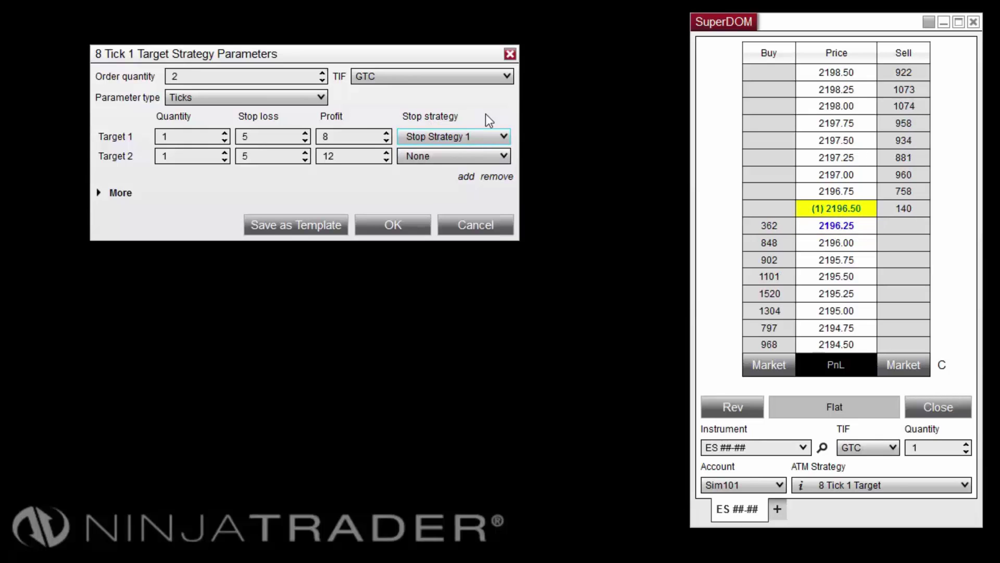
{"action": "left_click", "coordinate": [506, 156]}
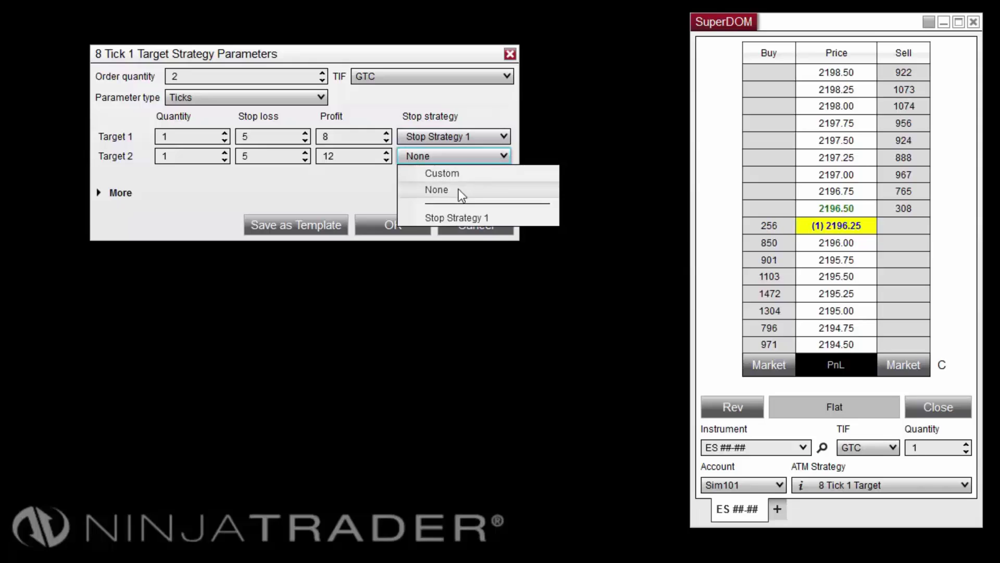
{"action": "left_click", "coordinate": [454, 217]}
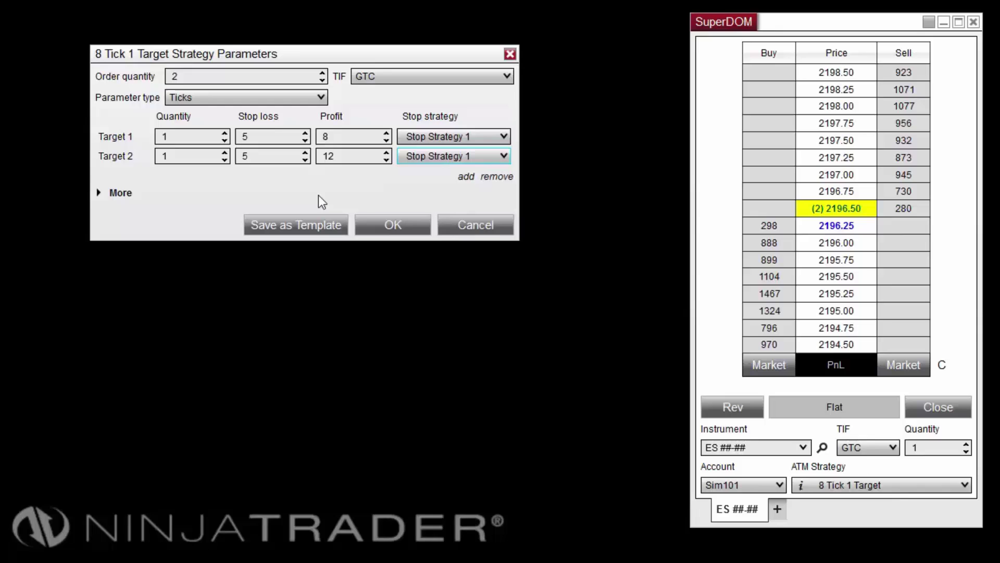
Save the two-target ATM setup as template '2 Target with Stop Strategy' and close the parameters.
{"action": "left_click", "coordinate": [311, 231]}
{"action": "left_click_drag", "start_coordinate": [265, 11], "coordinate": [241, 176]}
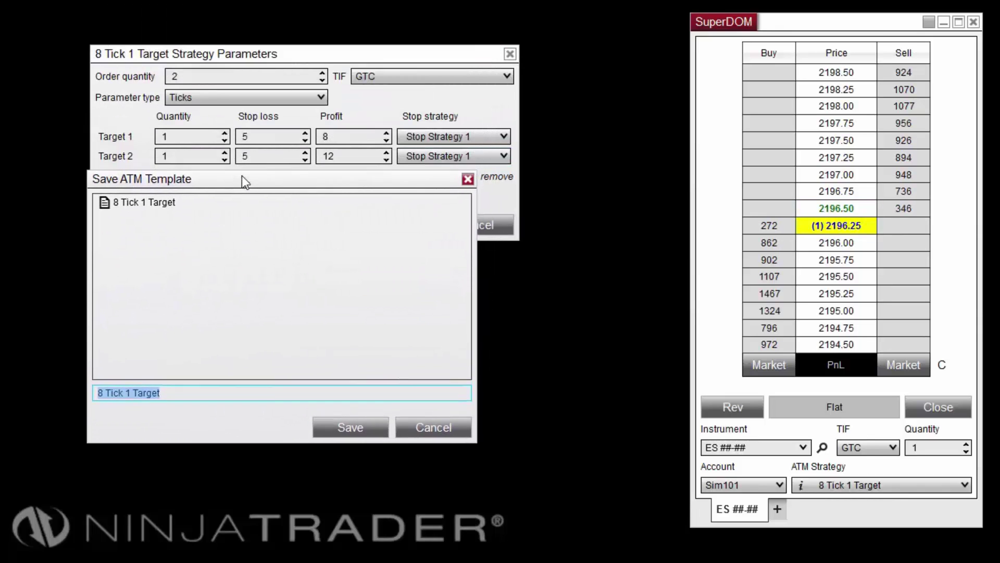
{"action": "left_click", "coordinate": [174, 394]}
{"action": "key", "text": "ctrl+a"}
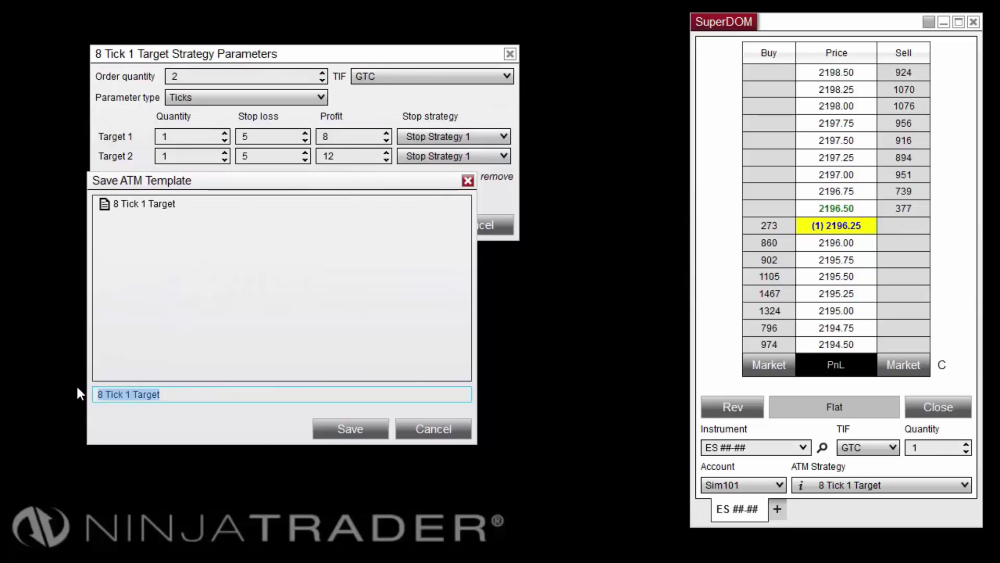
{"action": "type", "text": "2 Ta"}
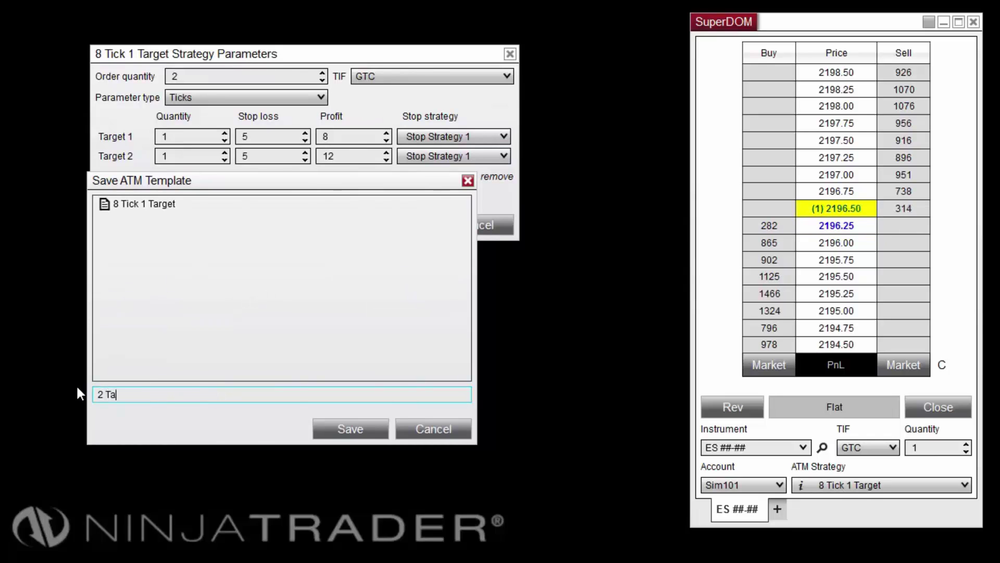
{"action": "type", "text": "rget wit"}
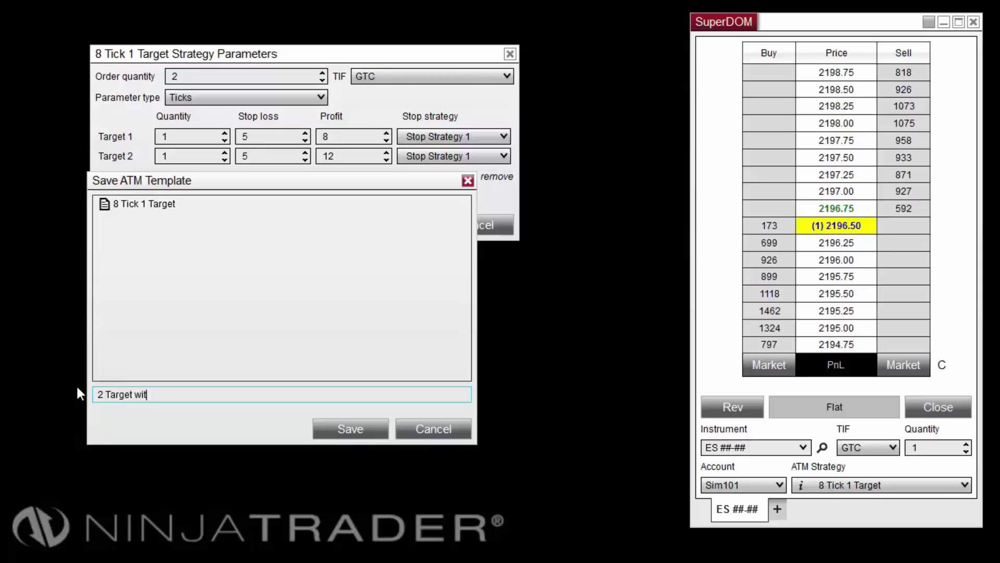
{"action": "type", "text": "h Stop "}
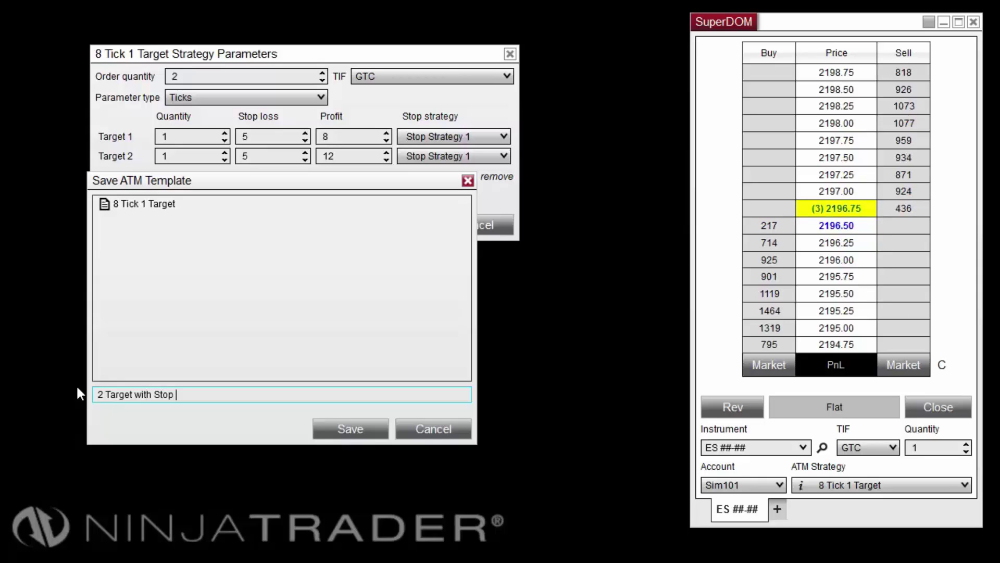
{"action": "type", "text": "Strategy"}
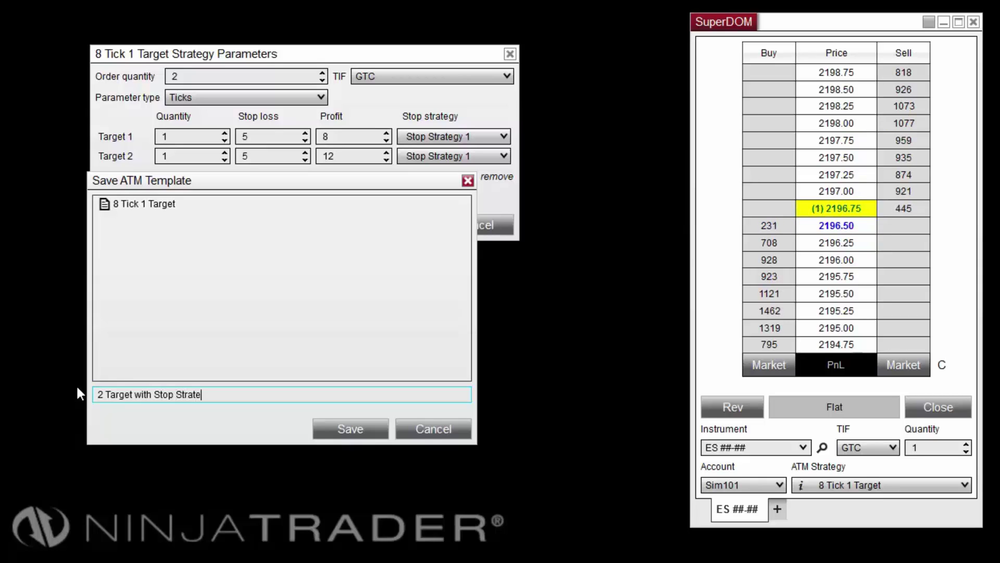
{"action": "left_click", "coordinate": [335, 427]}
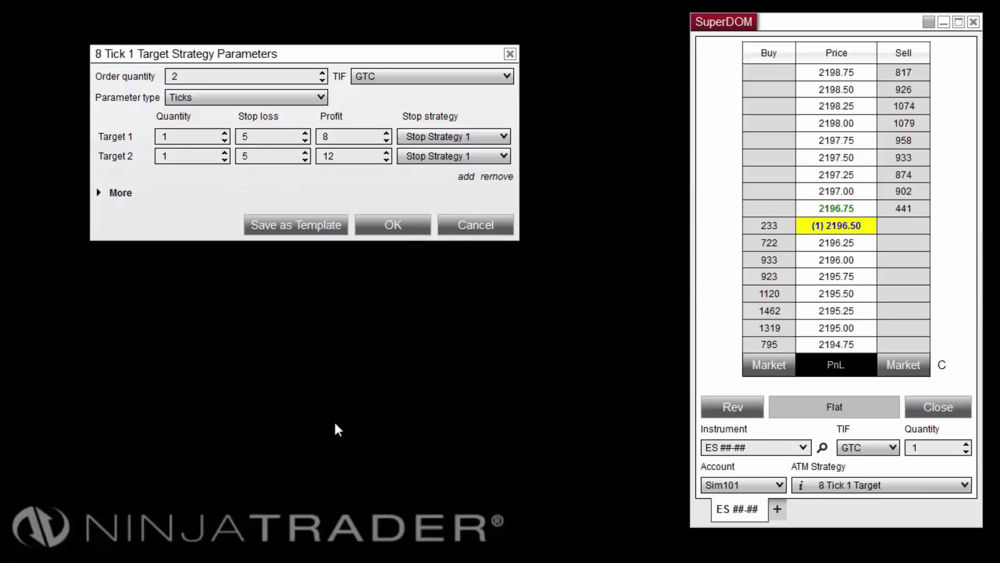
{"action": "left_click", "coordinate": [393, 224]}
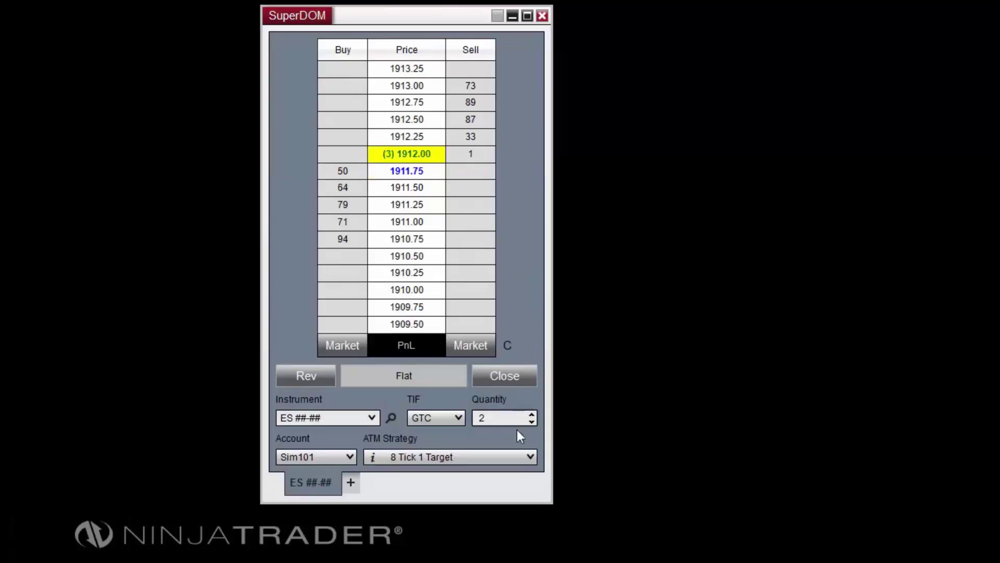
Select '2 Target with Stop Strategy' and buy 2 ES contracts at market, confirming the order.
{"action": "left_click", "coordinate": [518, 455]}
{"action": "left_click", "coordinate": [497, 525]}
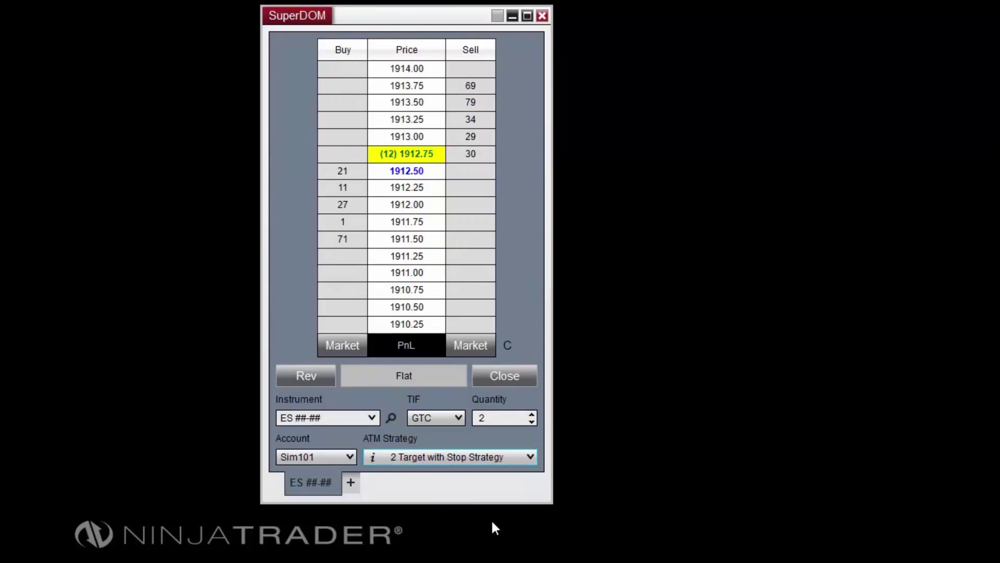
{"action": "left_click", "coordinate": [336, 346]}
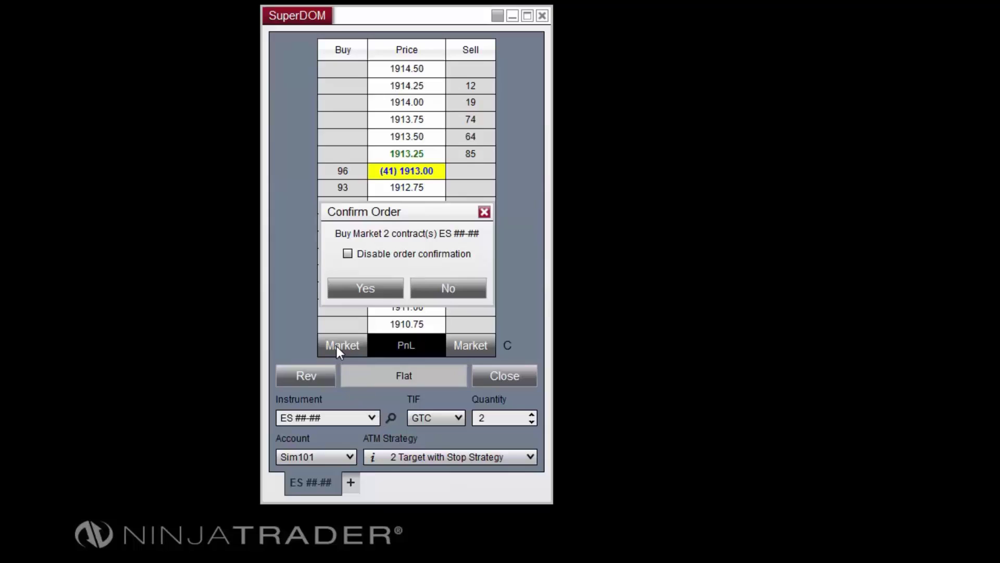
{"action": "left_click", "coordinate": [345, 291]}
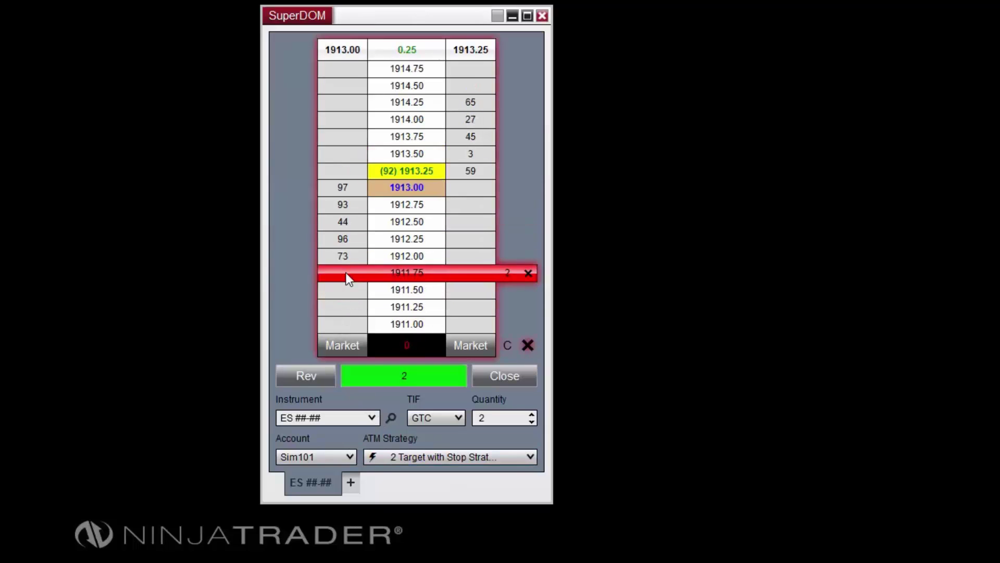